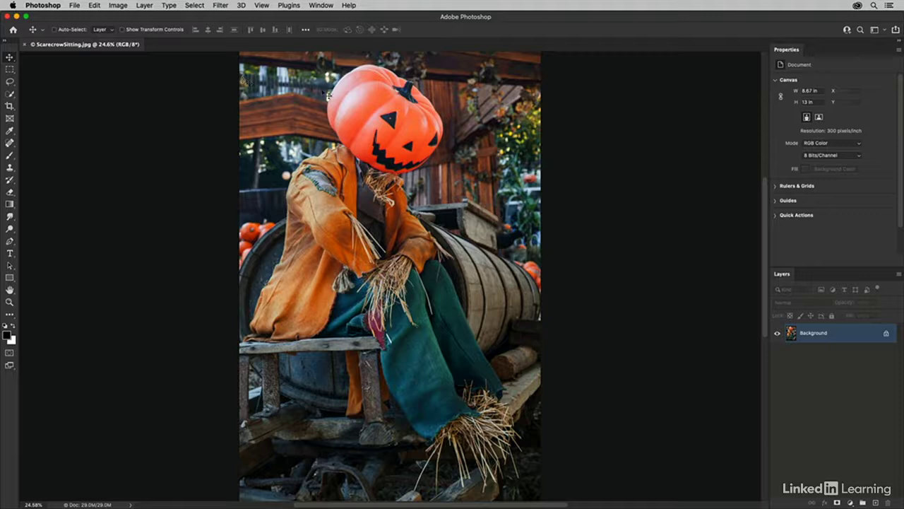
Select the scarecrow with Select Subject and refine the selection with the Lasso, excluding the background pumpkins and including the coat hem beneath the bench.
click(201, 6)
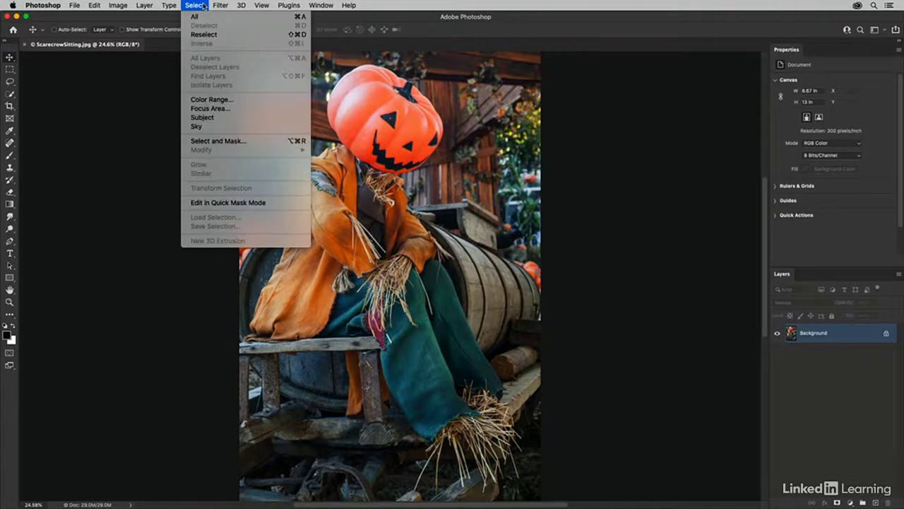
click(227, 118)
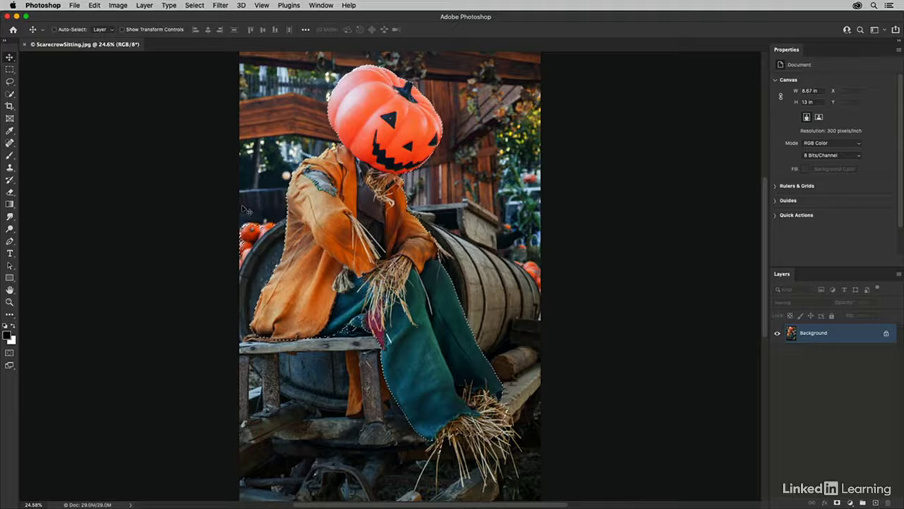
key(l)
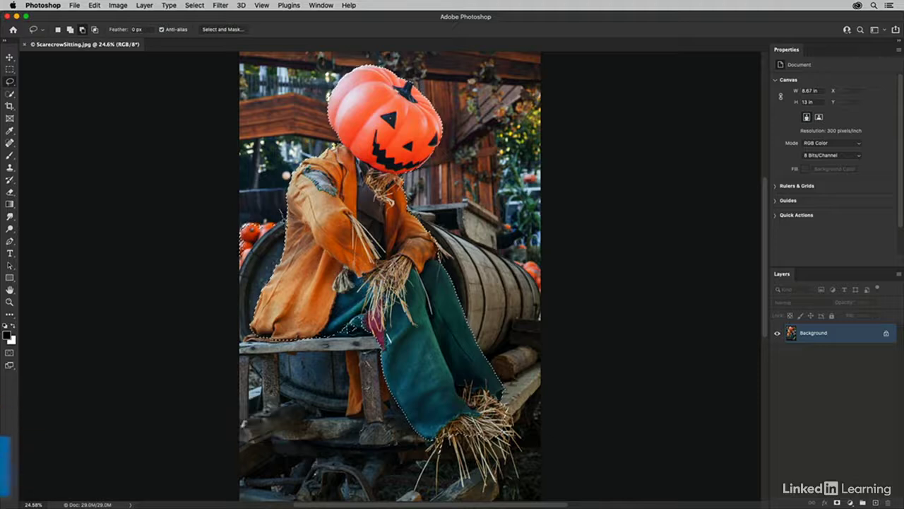
mouse_move(281, 212)
mouse_down()
mouse_move(266, 253)
mouse_move(220, 264)
mouse_move(243, 211)
mouse_move(265, 217)
mouse_up()
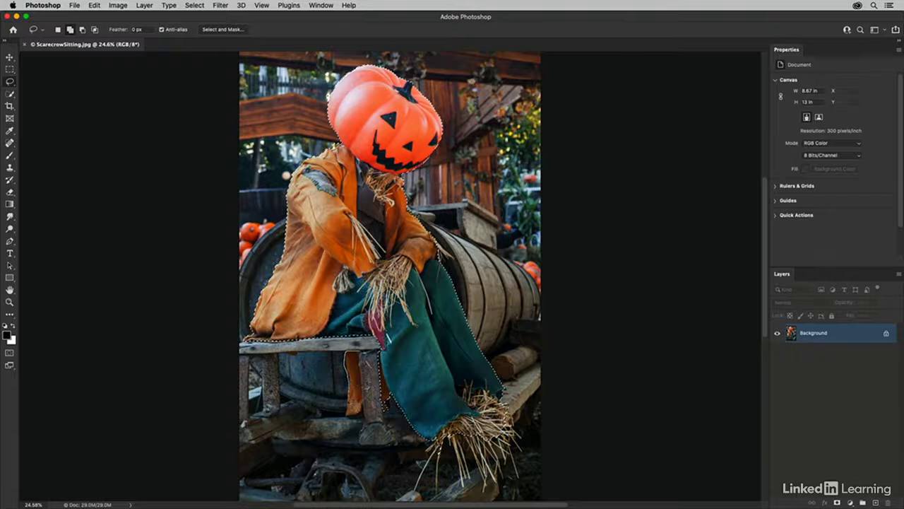
drag(353, 417, 361, 415)
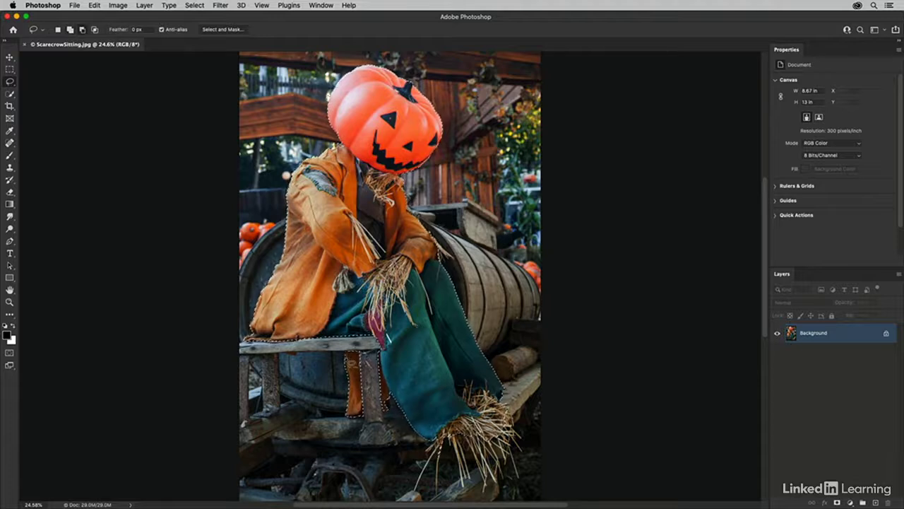
drag(347, 357, 353, 375)
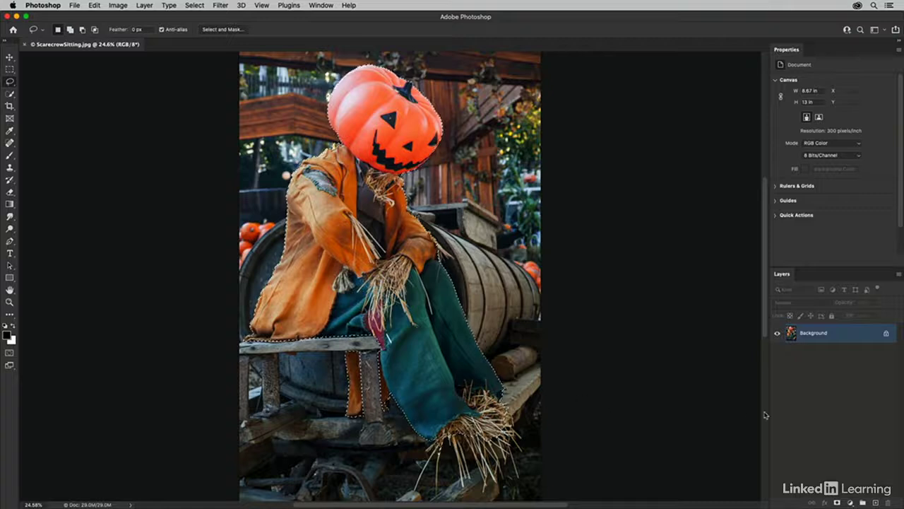
Add a Hue/Saturation adjustment from the selection with Saturation at -100 and invert its layer mask so it affects the background.
click(850, 502)
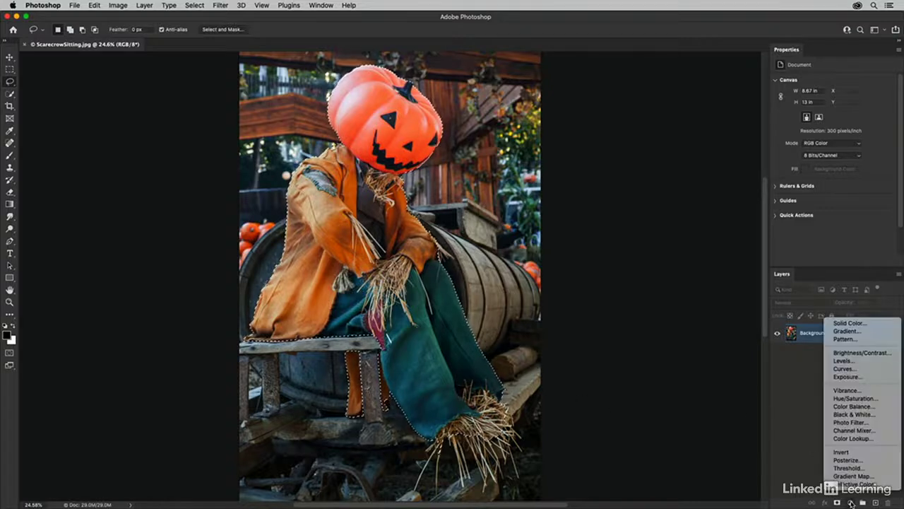
click(864, 398)
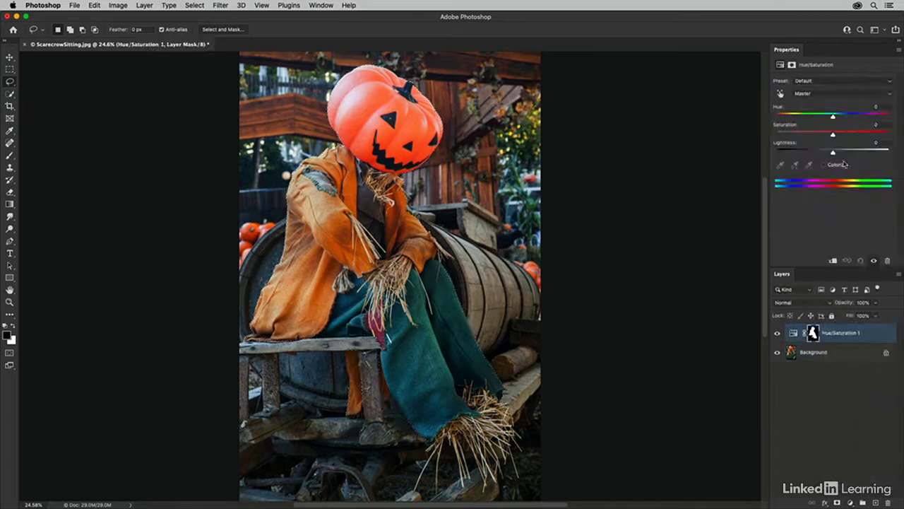
drag(834, 138, 764, 145)
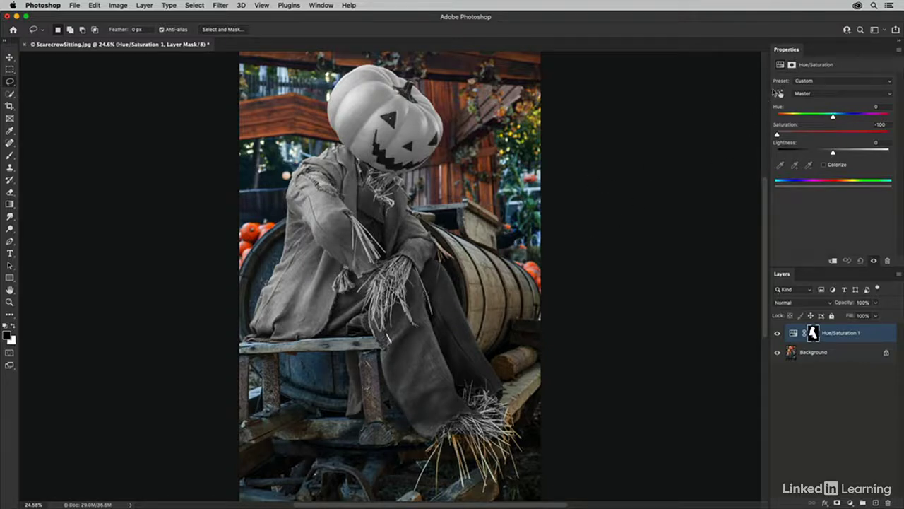
click(792, 65)
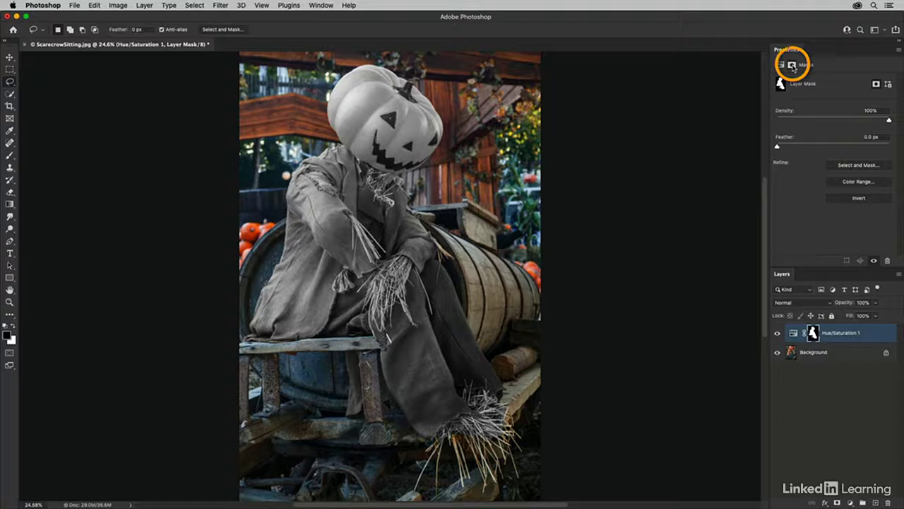
click(860, 200)
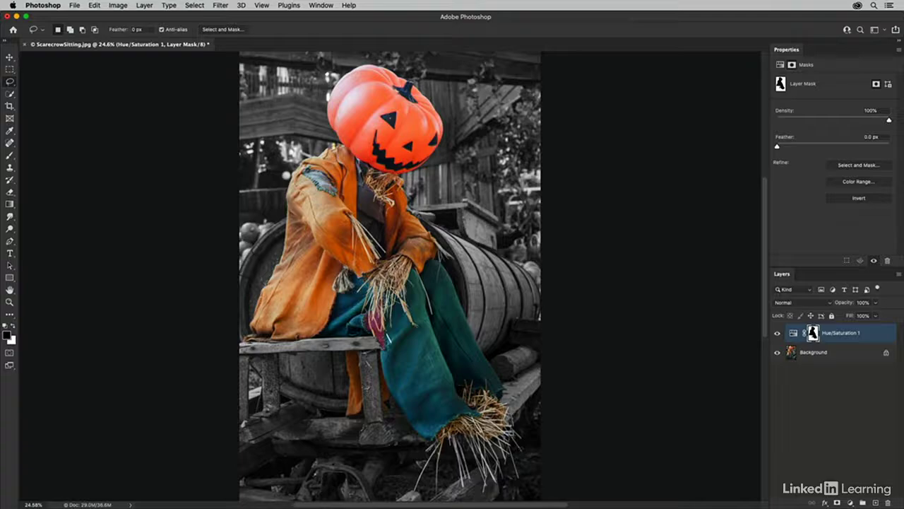
Start a Color Range selection on the Background layer using Sampled Colors for the straw at the trouser hem.
key(super+1)
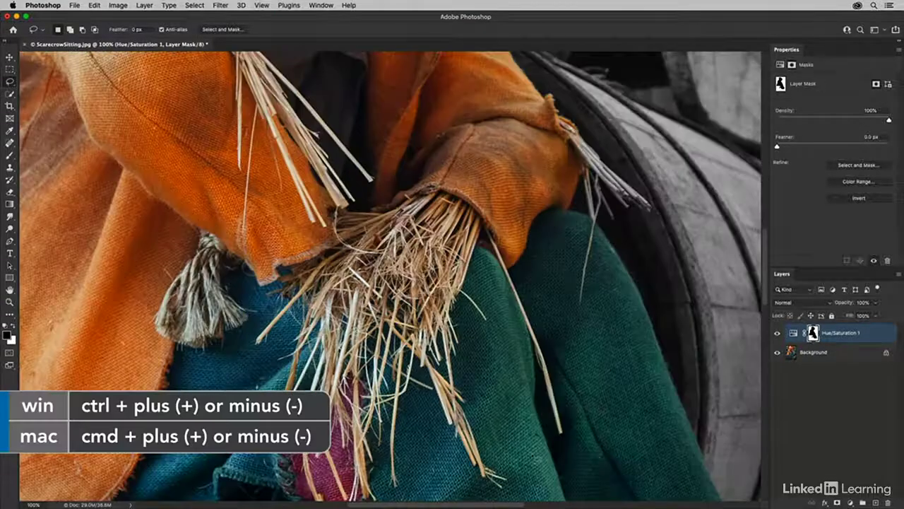
key(space)
drag(541, 444, 398, 85)
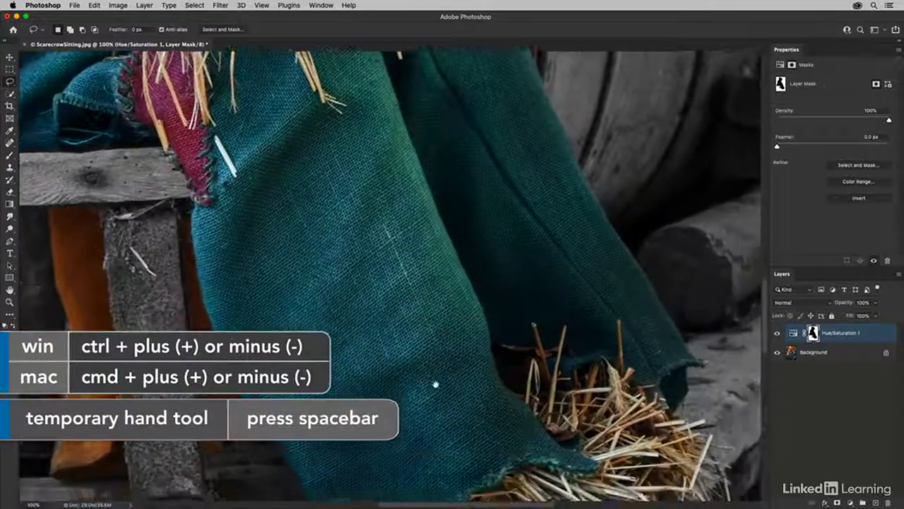
drag(436, 384, 343, 97)
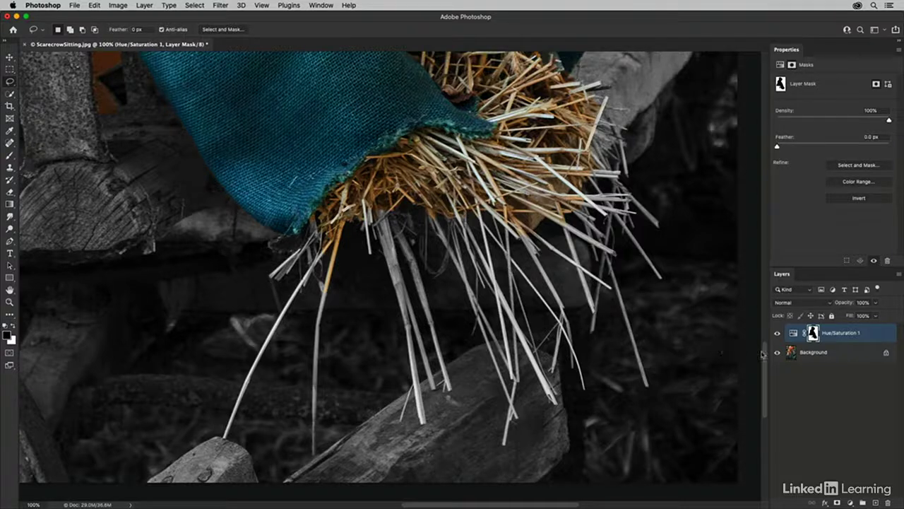
click(855, 351)
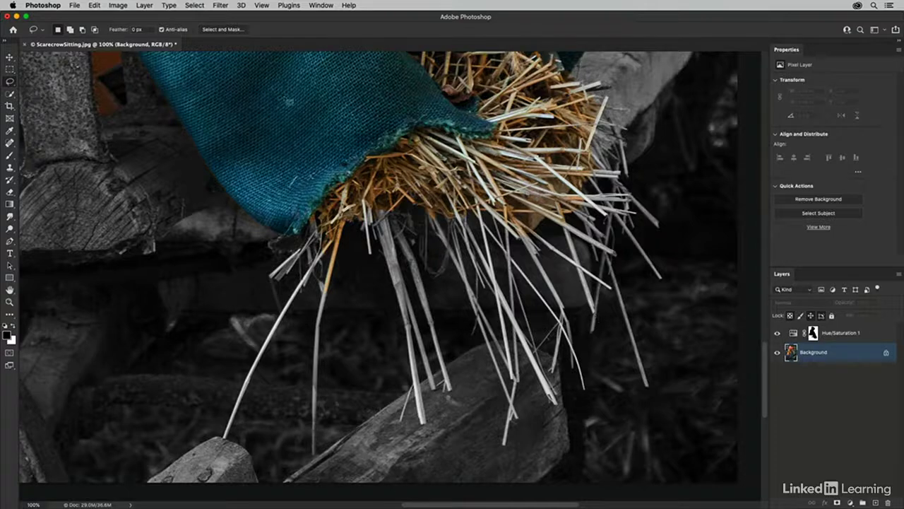
click(194, 6)
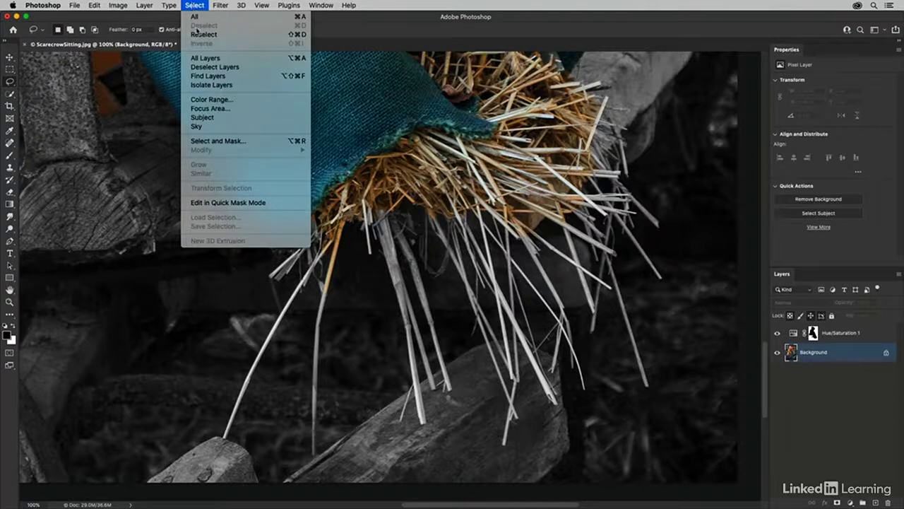
click(233, 100)
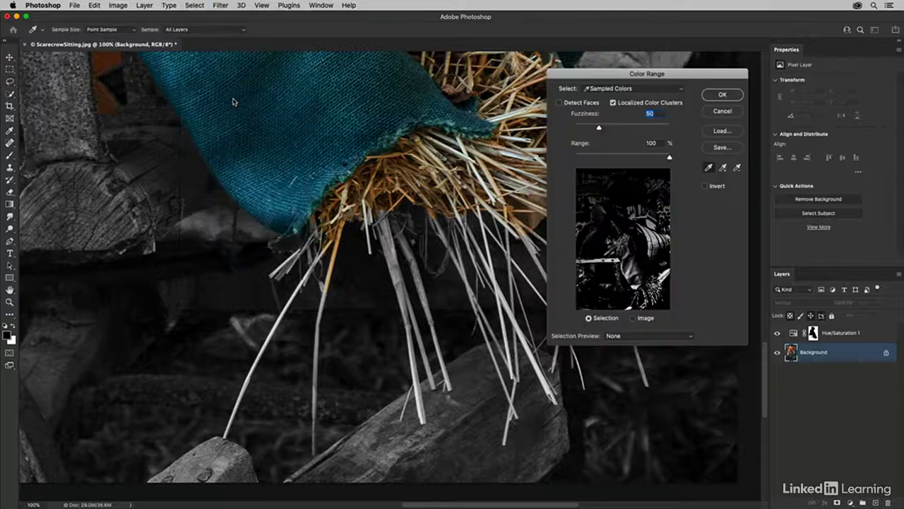
click(646, 91)
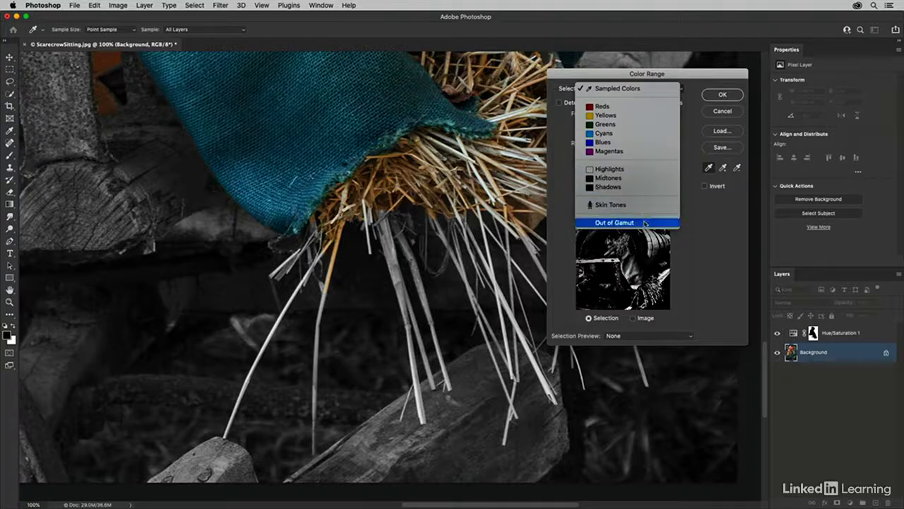
click(652, 93)
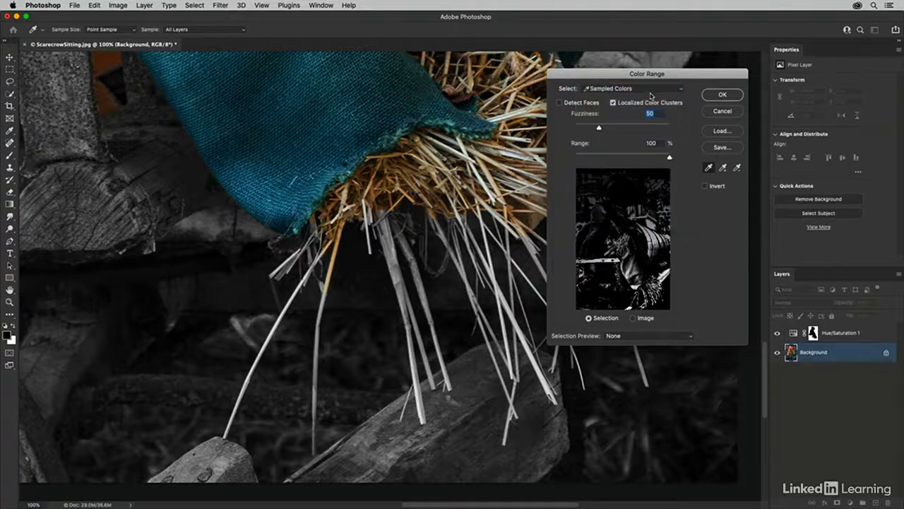
Try sampling a grey stalk, the teal trouser fabric and the orange straw for the color range.
click(387, 227)
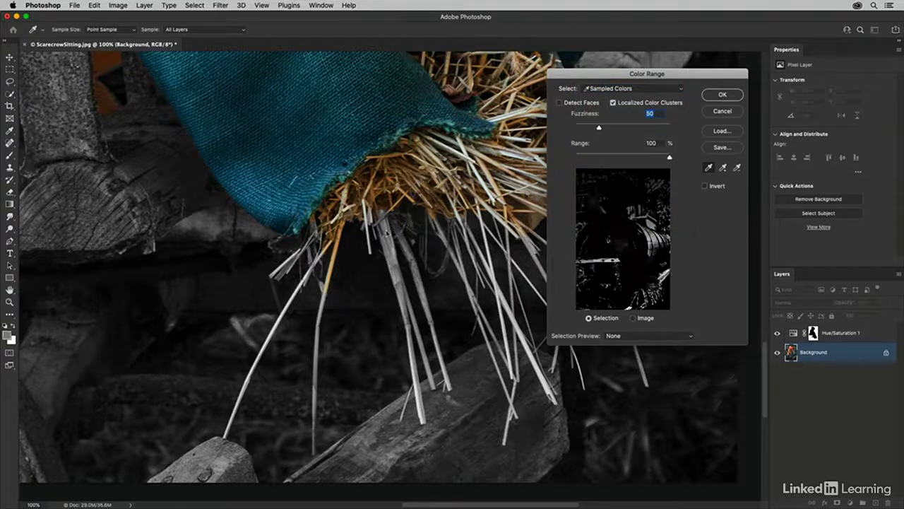
click(315, 148)
click(425, 171)
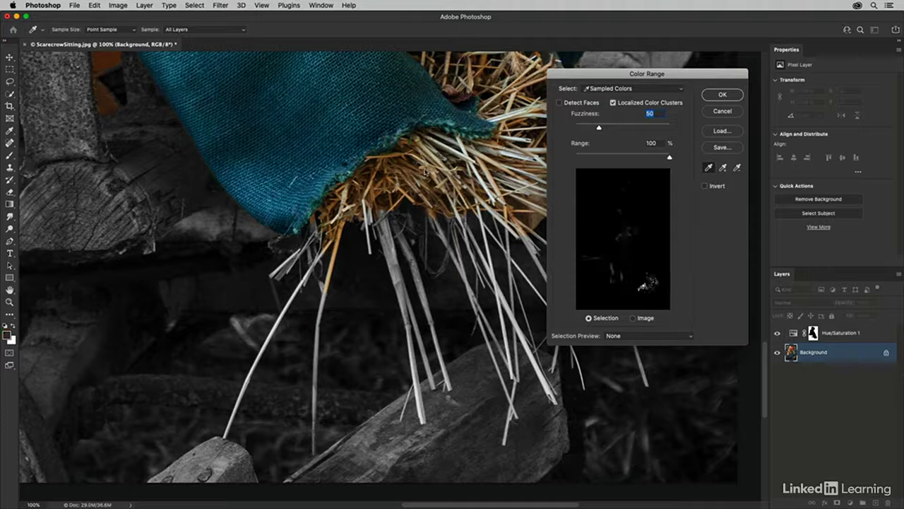
shift+click(388, 150)
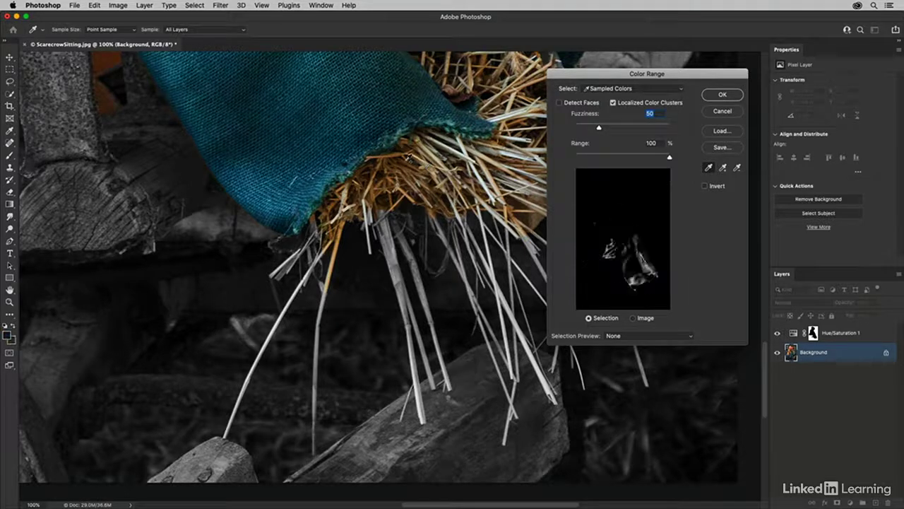
shift+click(408, 157)
shift+click(425, 151)
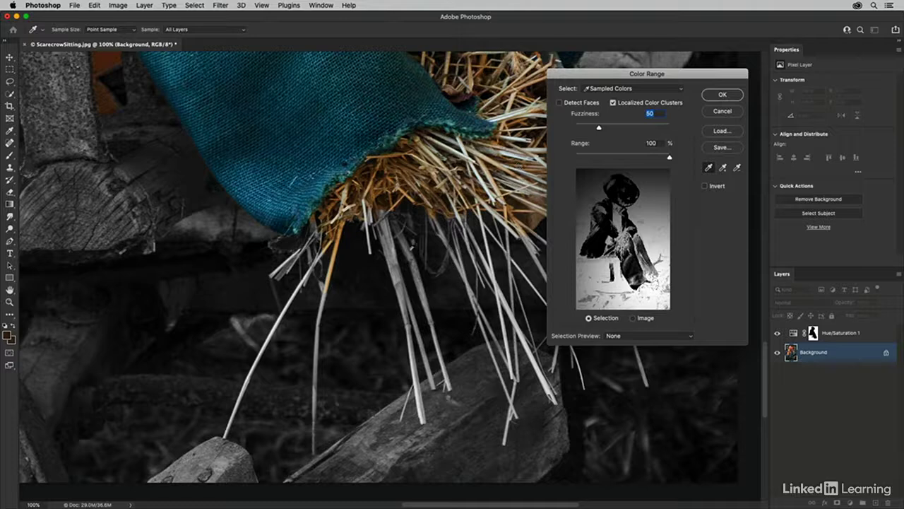
Sample a grey straw stalk below the trouser hem, add tones from neighbouring stalks, and apply the color range selection.
click(389, 260)
shift+click(286, 310)
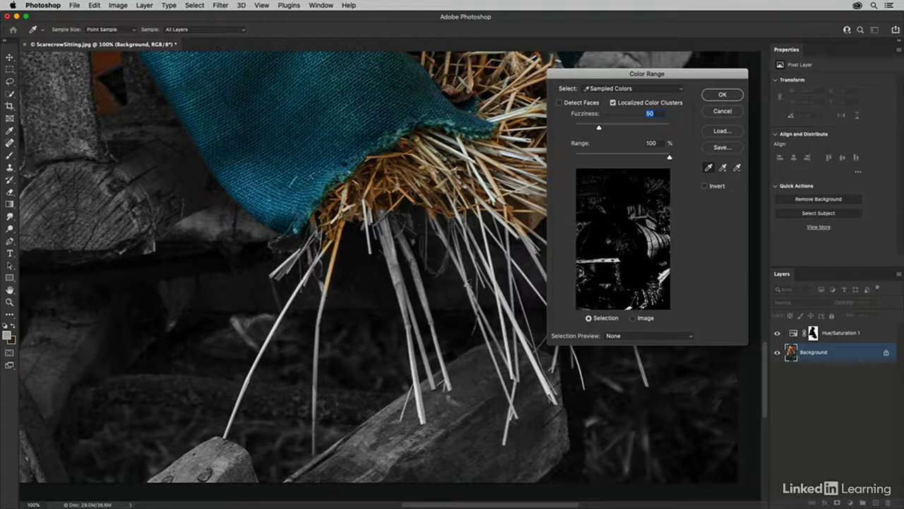
shift+click(496, 283)
shift+click(524, 180)
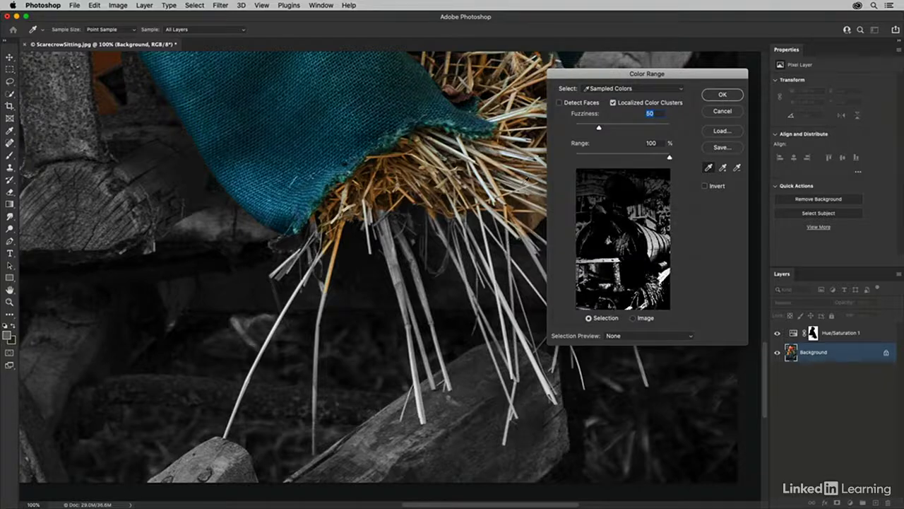
click(724, 96)
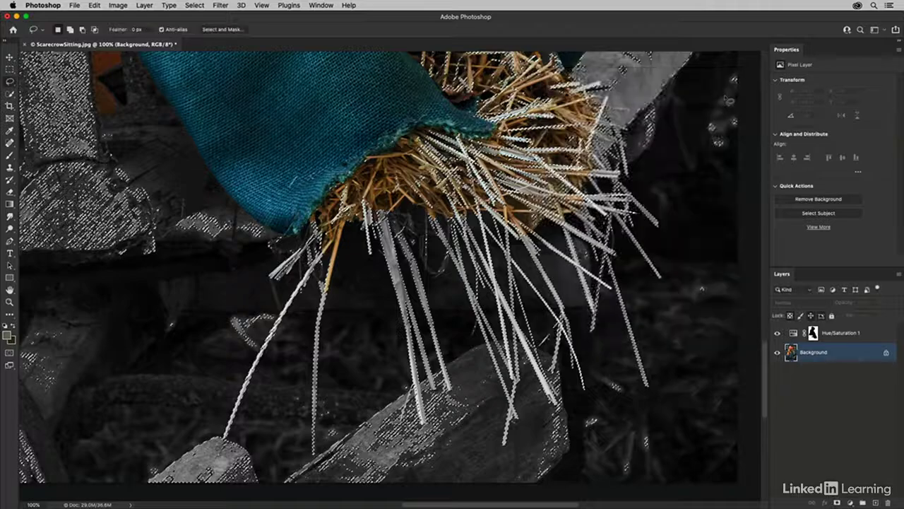
Paint black on the Hue/Saturation mask within the selection to restore the hem straw's color, and deselect.
click(831, 334)
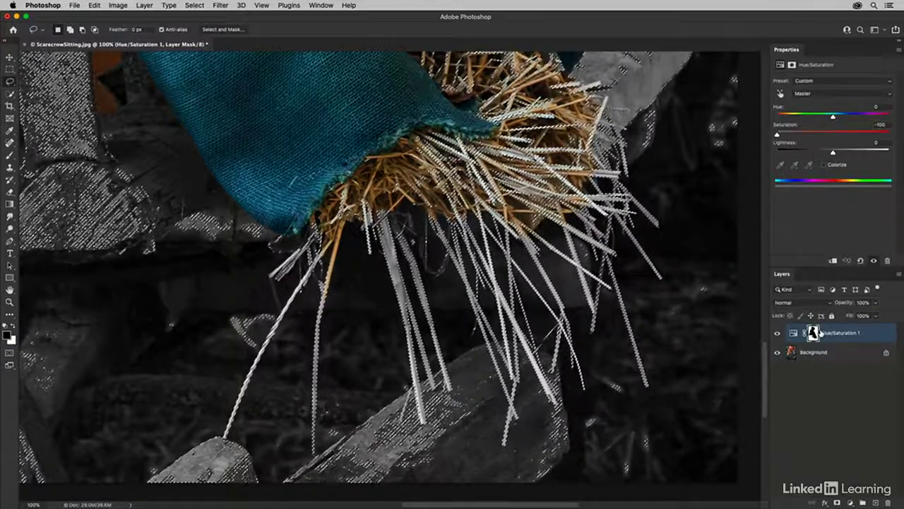
key(b)
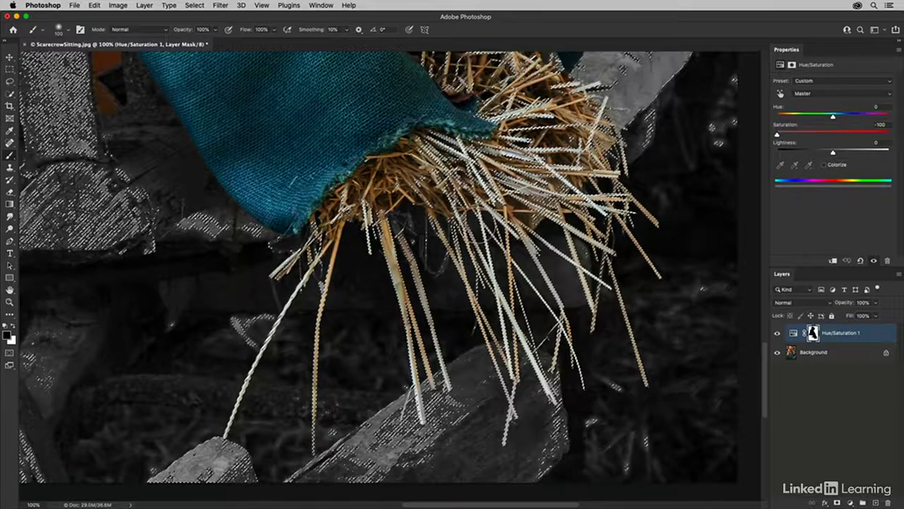
key(super+d)
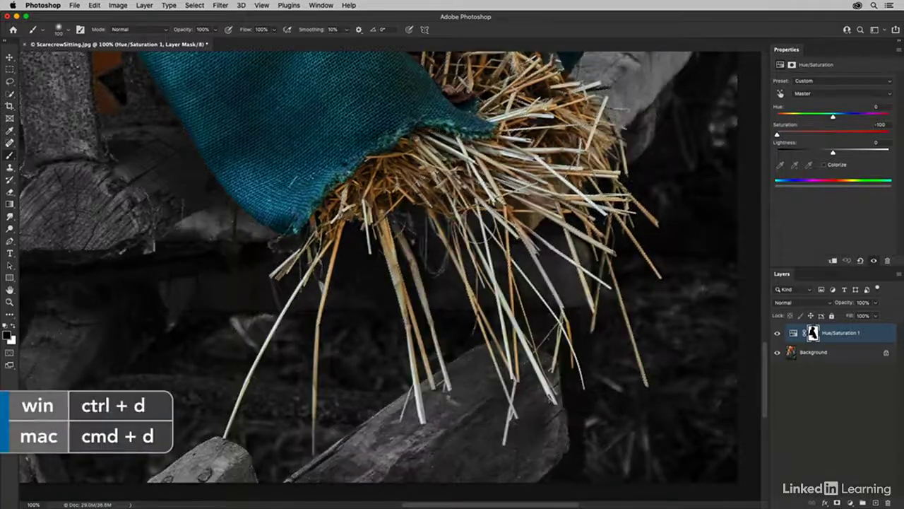
Paint black on the mask over the grey straw sticking out of the far sleeve, reducing the brush to 20 px, and fit the image in view.
mouse_move(457, 109)
mouse_down()
mouse_move(446, 236)
mouse_move(454, 416)
mouse_move(498, 498)
mouse_up()
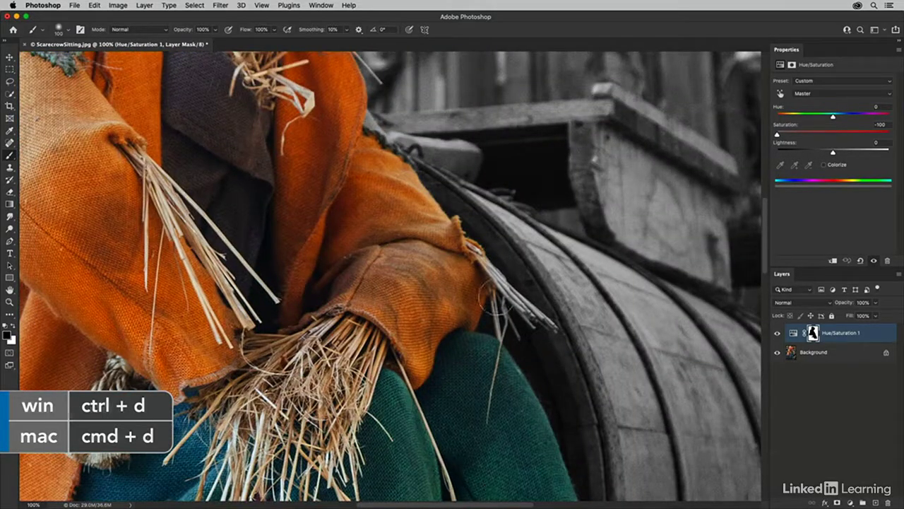
key(bracketleft)
key(bracketleft)
key(bracketleft)
key(bracketleft)
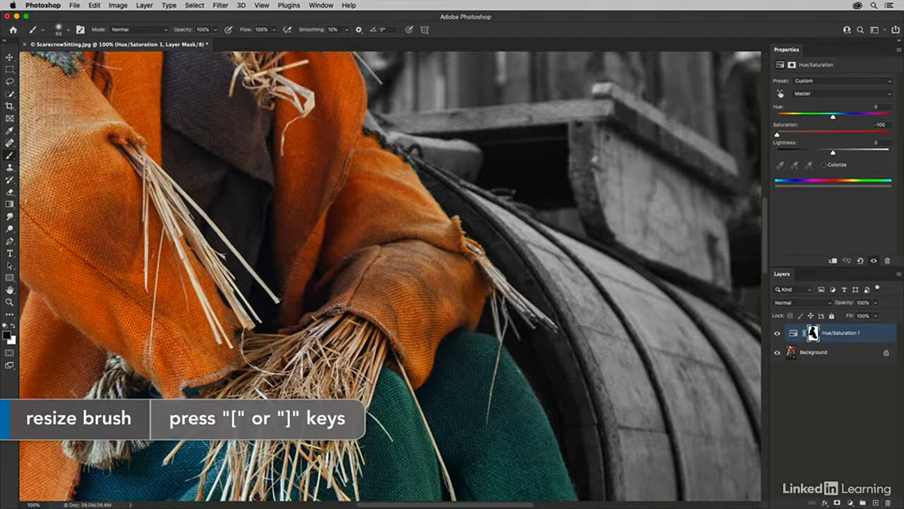
key(bracketleft)
key(bracketleft)
key(bracketleft)
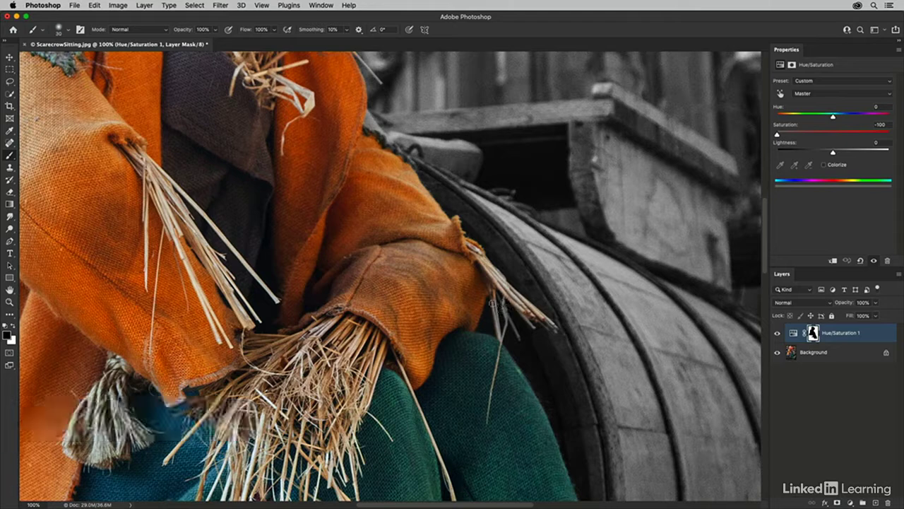
key(bracketleft)
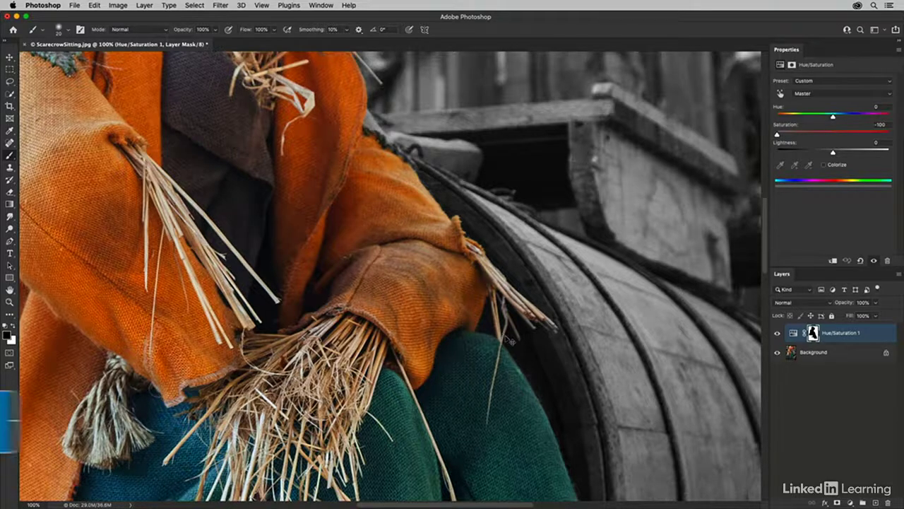
key(super+0)
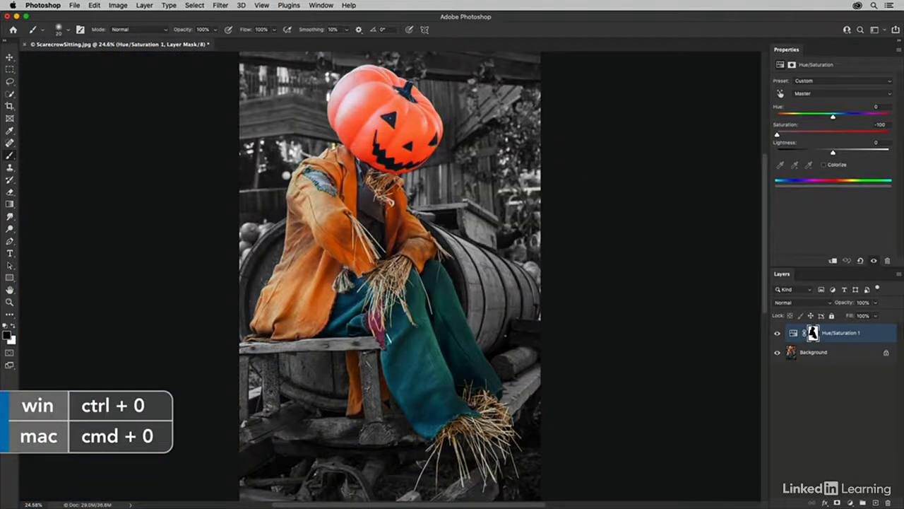